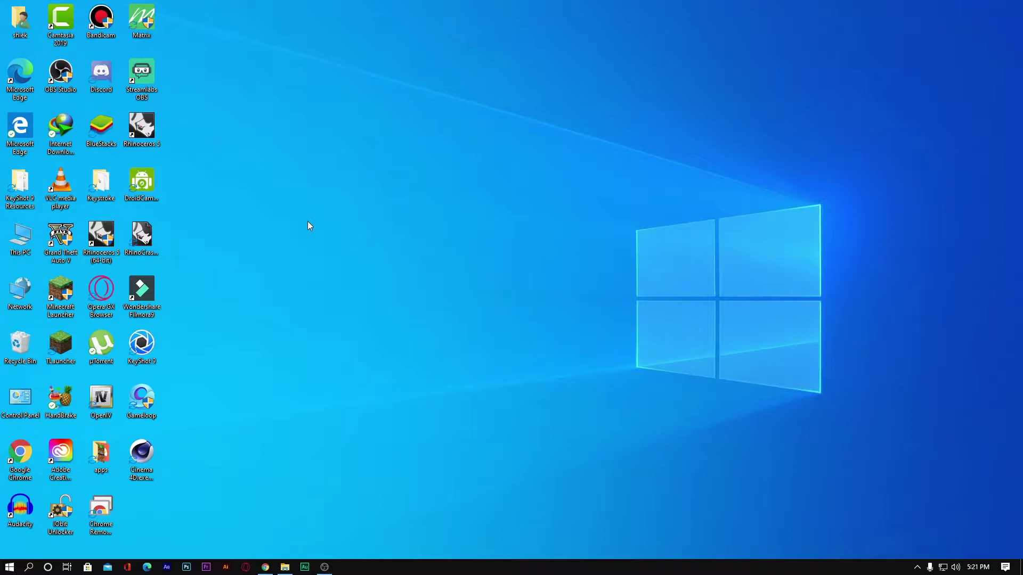
Step: Switch to Chrome and open the Blogger dashboard
left_click(265, 567)
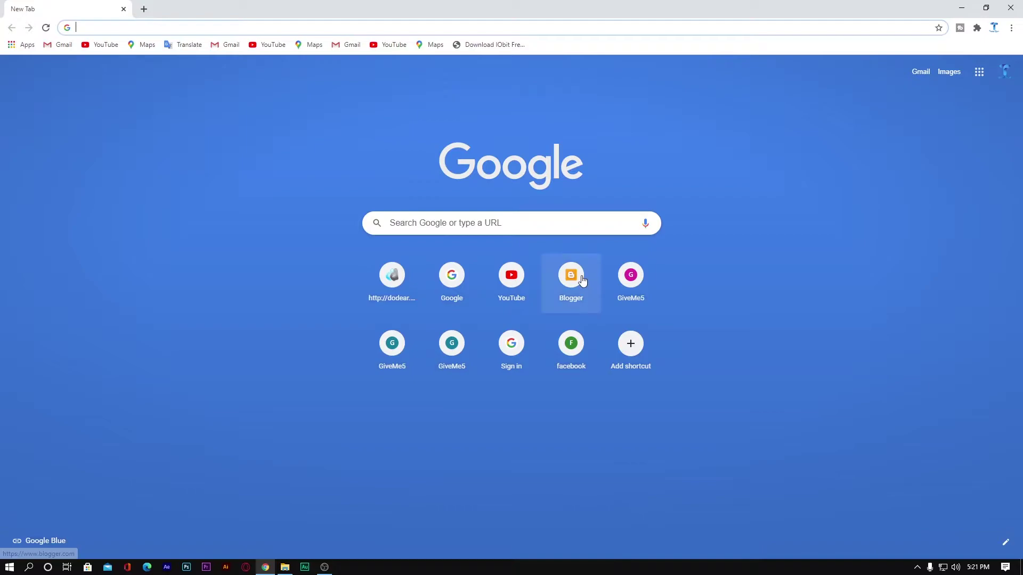
left_click(562, 295)
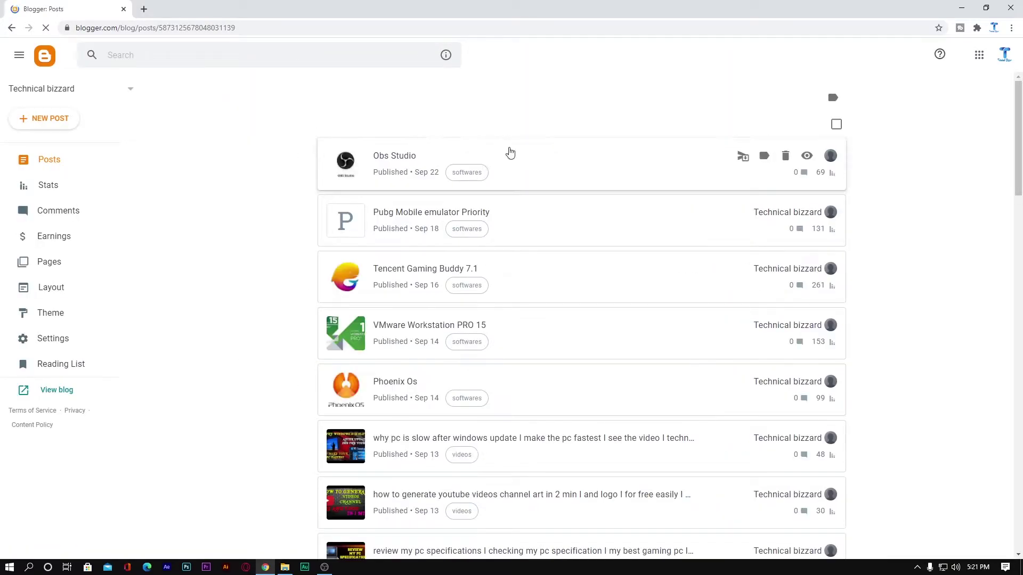
Step: Look through the Technical bizzard blog's list of published posts, then check its Earnings and Stats pages and return to the posts
scroll(977, 258, "down", 2)
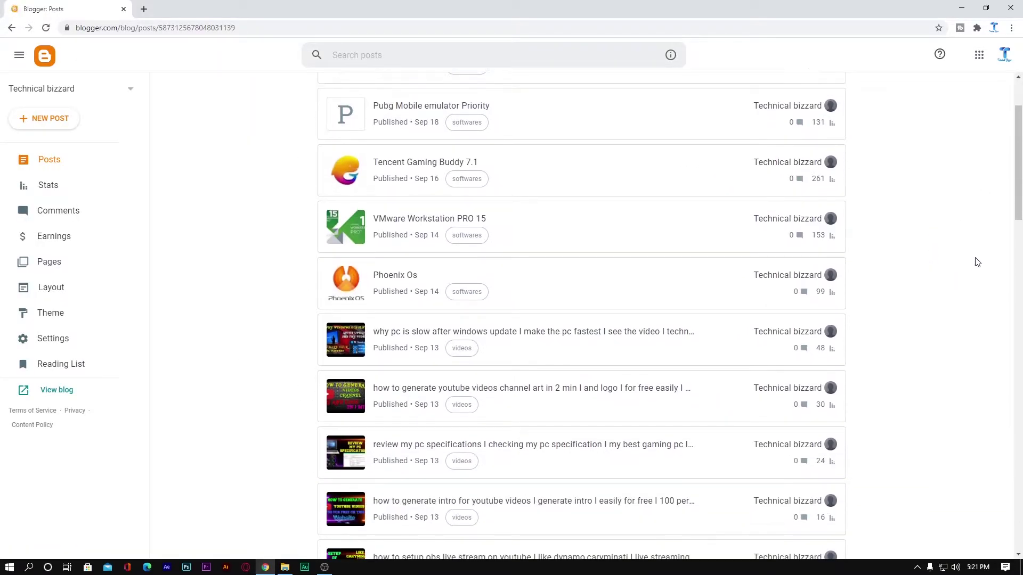
scroll(1021, 217, "down", 2)
left_click_drag(1021, 218, 977, 501)
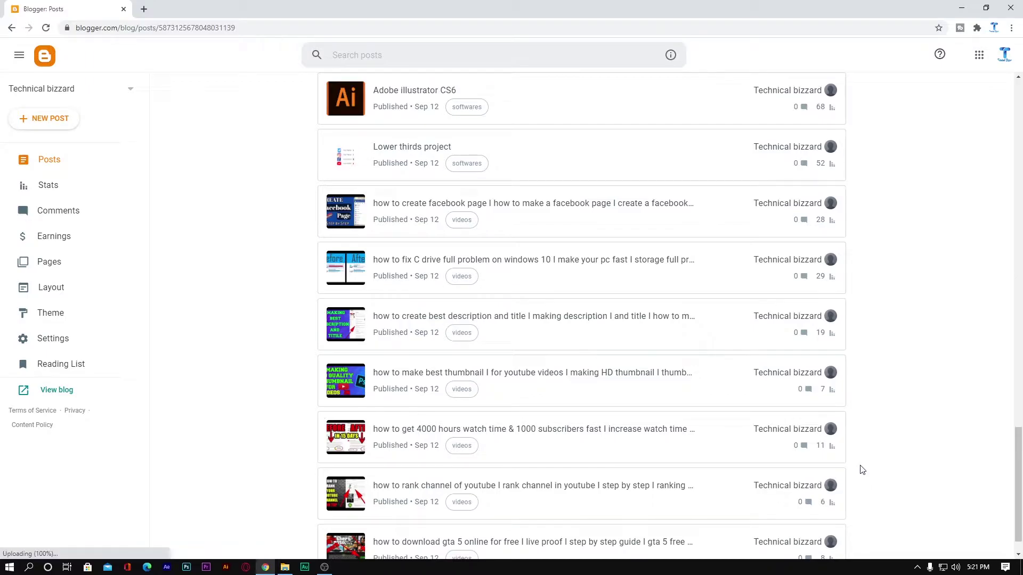
scroll(830, 298, "up", 6)
scroll(829, 299, "up", 20)
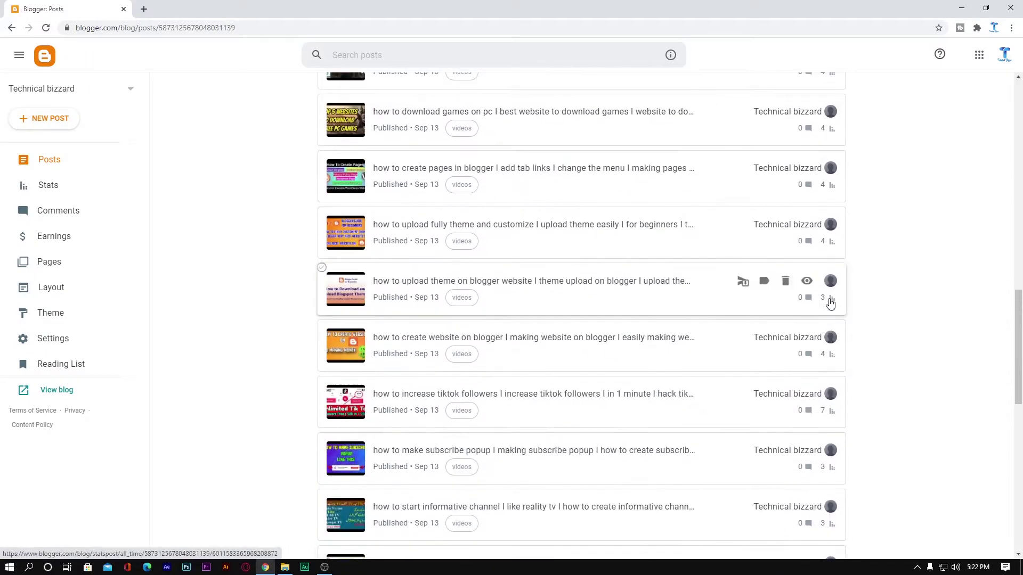
left_click_drag(1018, 126, 153, 376)
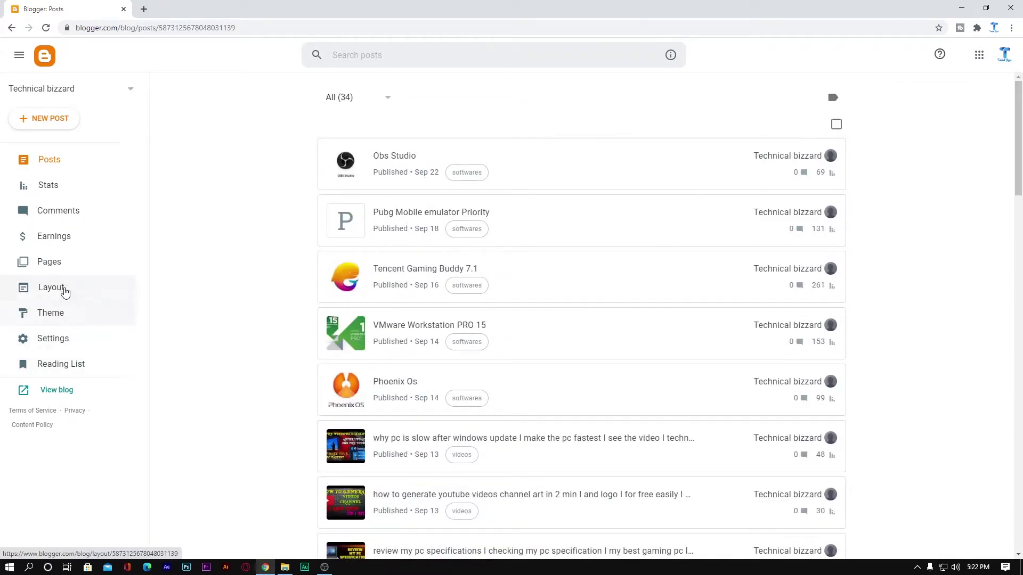
left_click(73, 239)
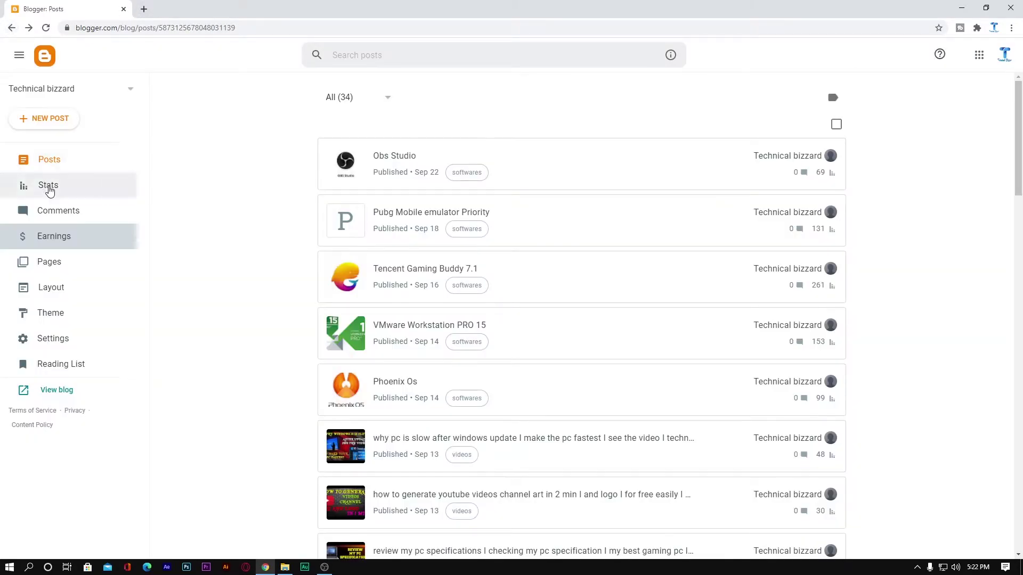
left_click(49, 189)
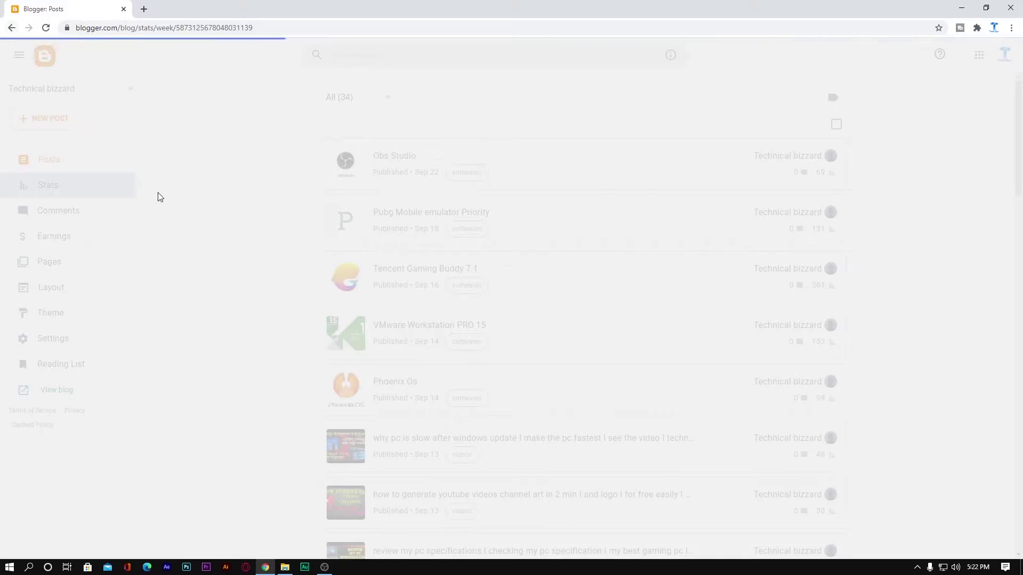
left_click(11, 28)
Step: Start a new blog, title it "test website" and proceed to choosing its URL
left_click(122, 95)
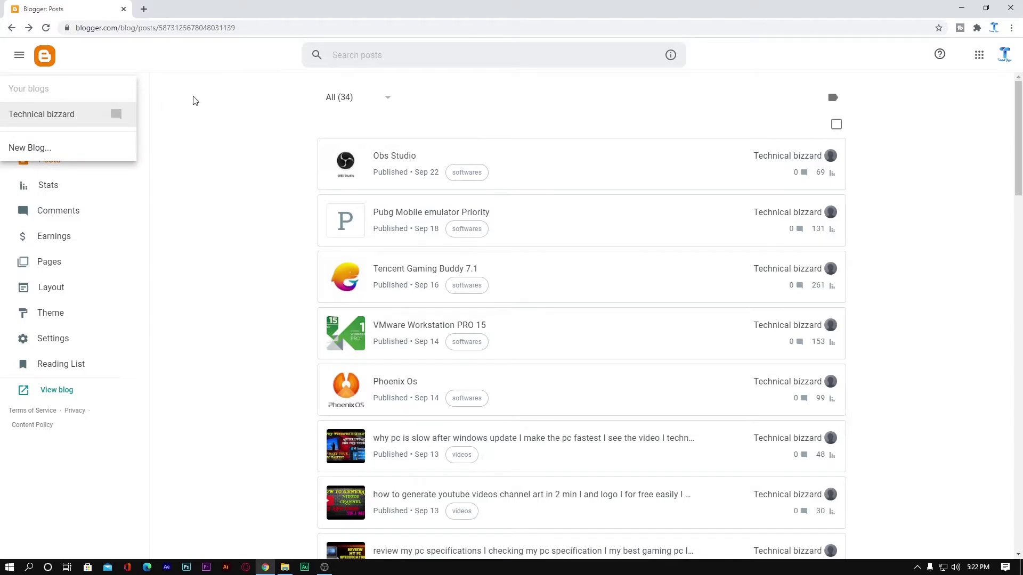
left_click(194, 98)
left_click(131, 94)
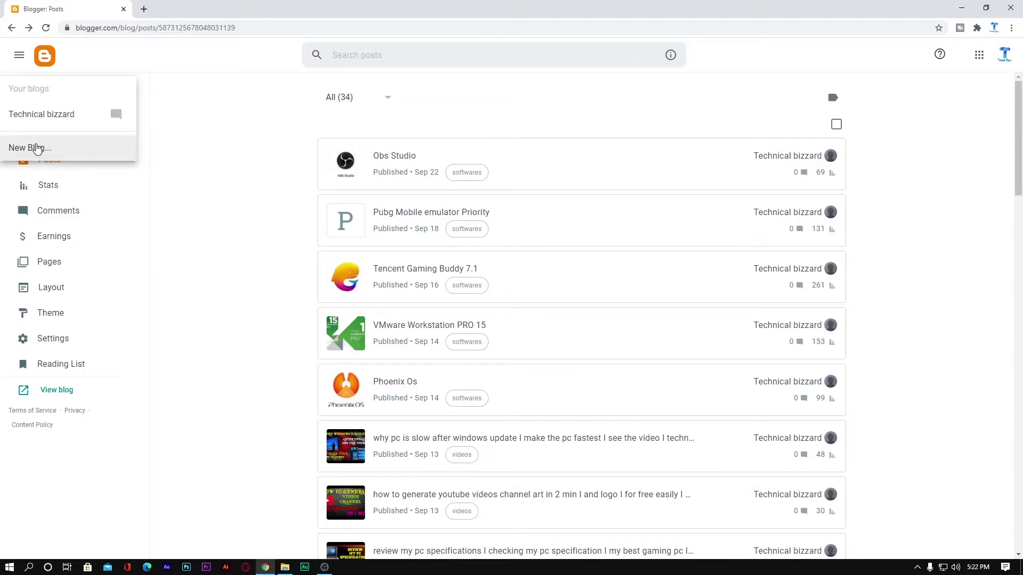
left_click(31, 147)
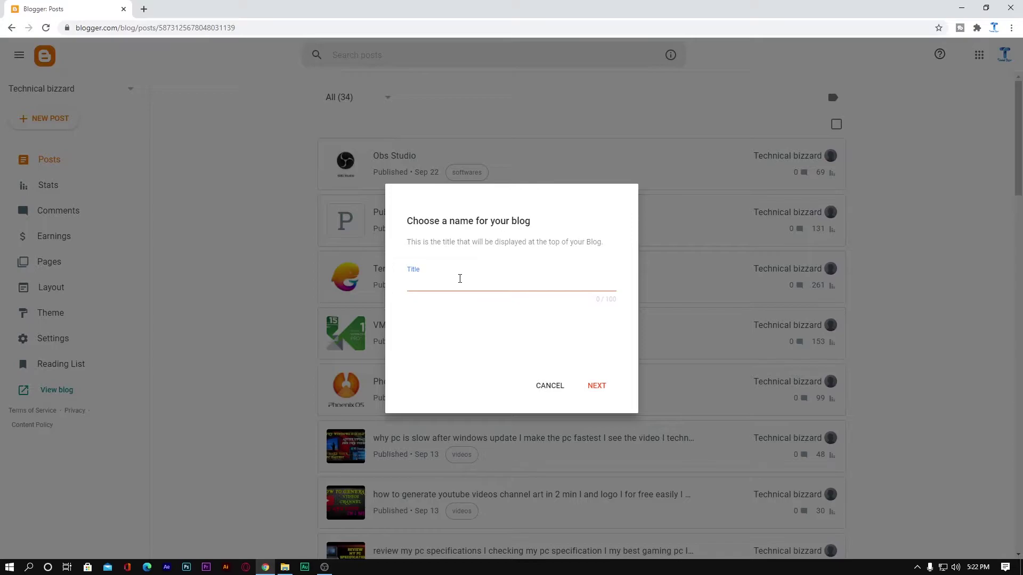
type("TEST")
left_click_drag(452, 282, 414, 283)
type("est")
left_click(591, 391)
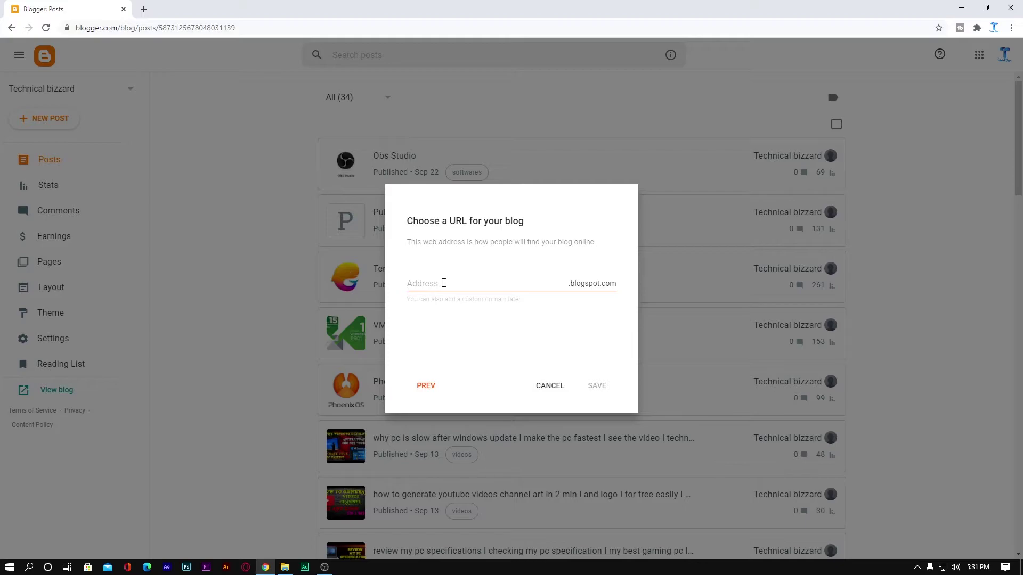
Step: Set the new blog's blogspot.com address to testwebsiteyoutube and save the blog
left_click(441, 284)
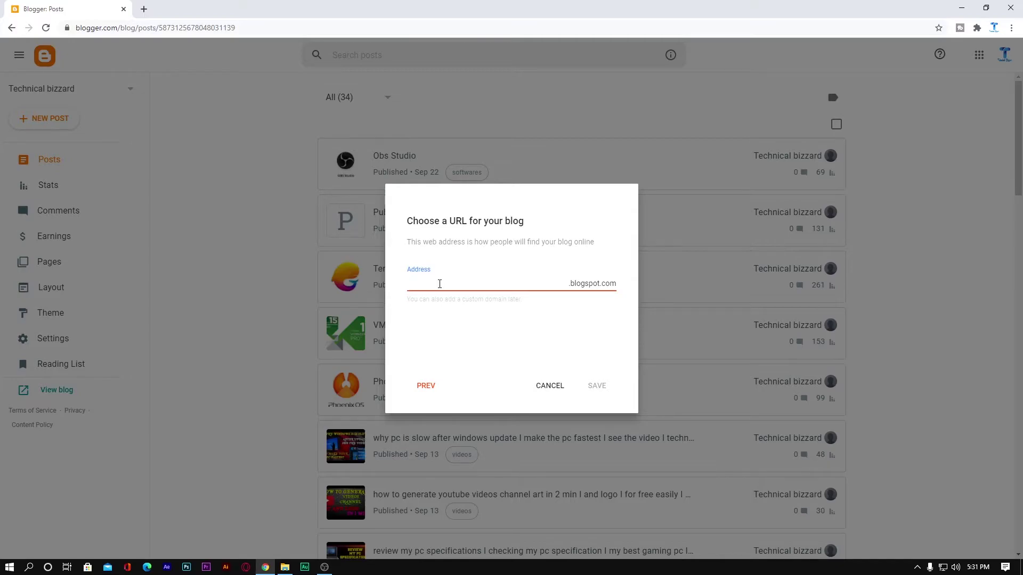
type("testwebsite")
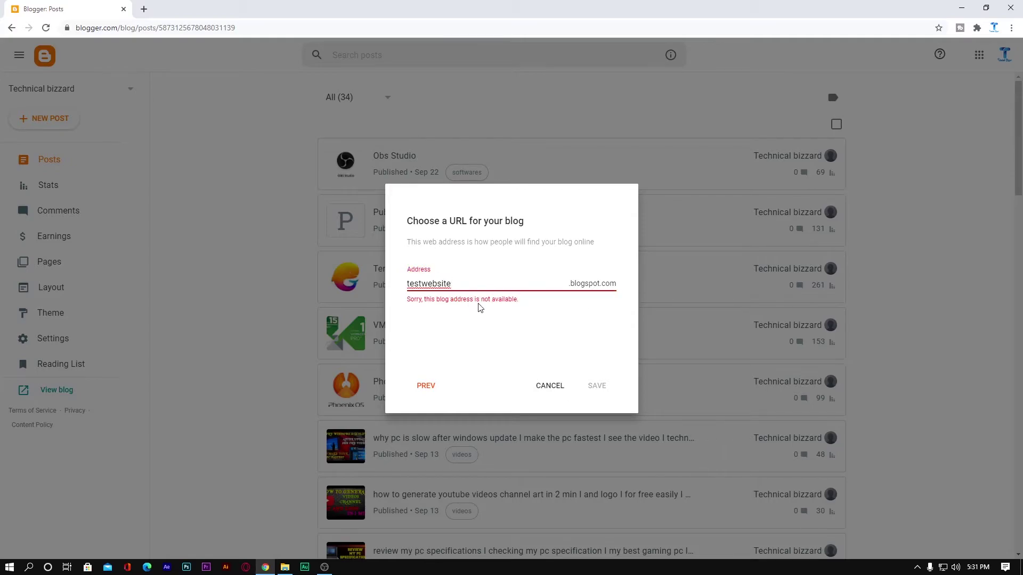
type("22")
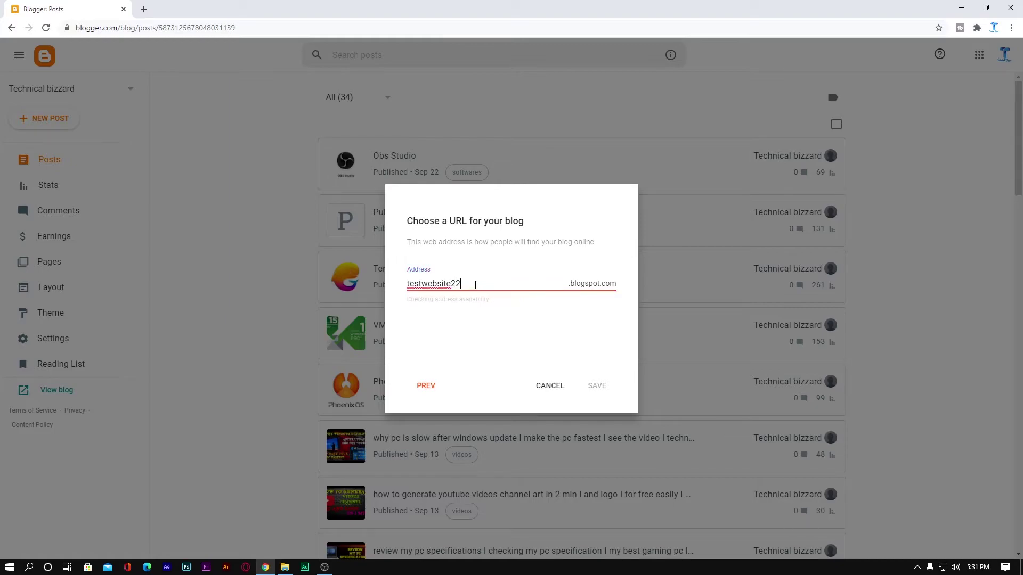
left_click_drag(479, 286, 452, 285)
key("BackSpace")
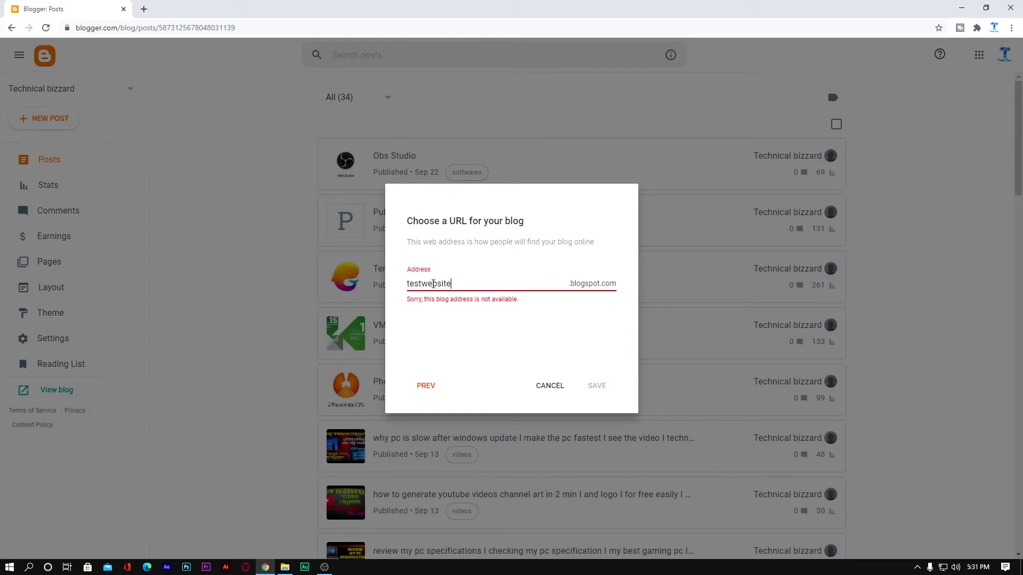
type("foryoutube")
left_click_drag(461, 283, 451, 284)
key("BackSpace")
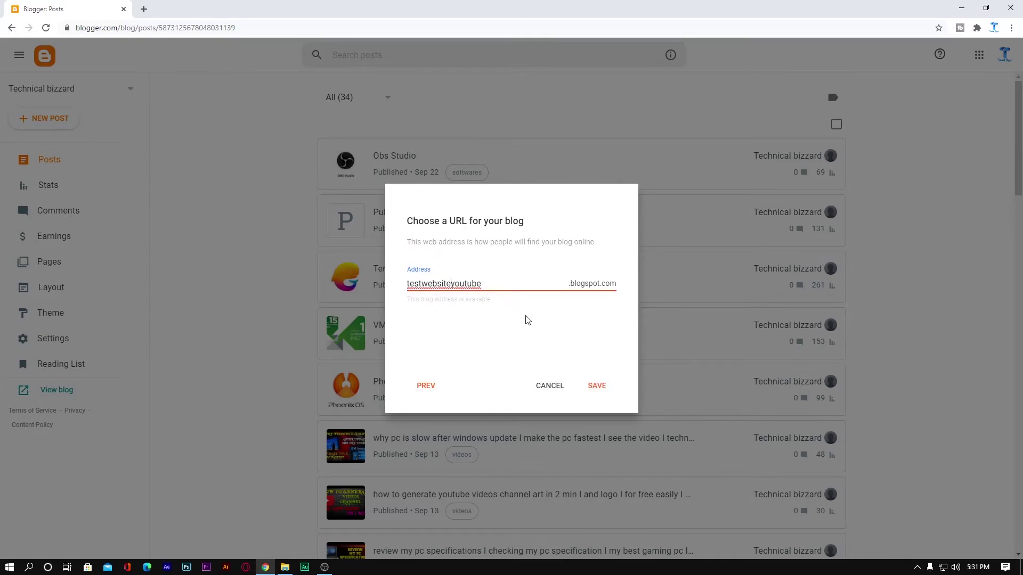
left_click(601, 392)
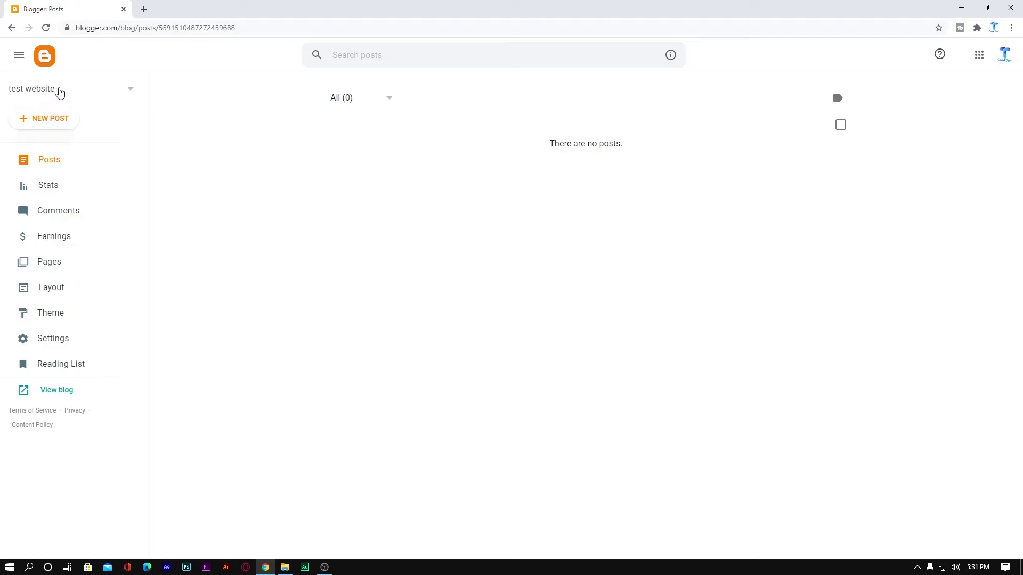
Step: View the new blog's public page alongside its Blogger dashboard
left_click(55, 391)
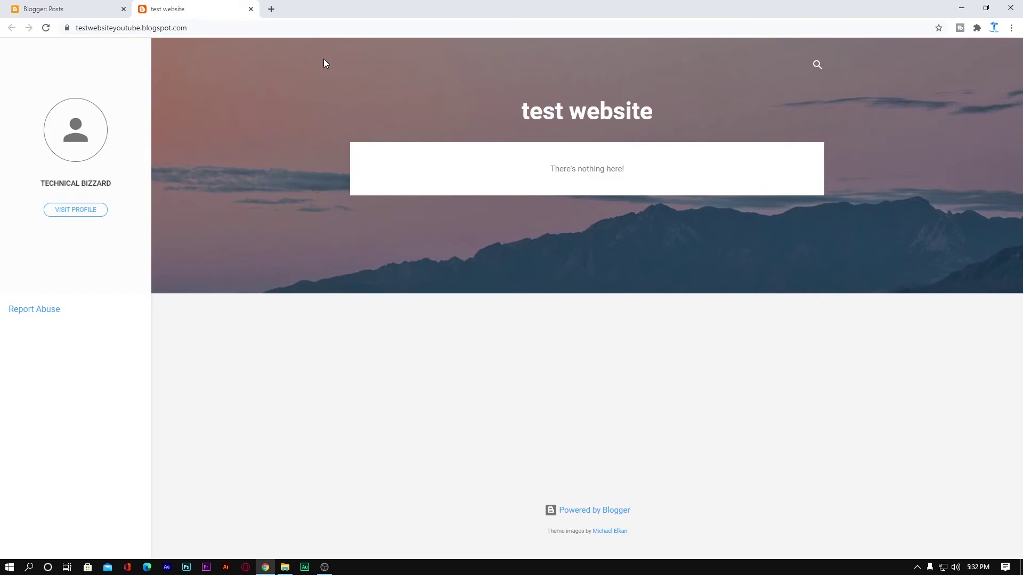
left_click(96, 8)
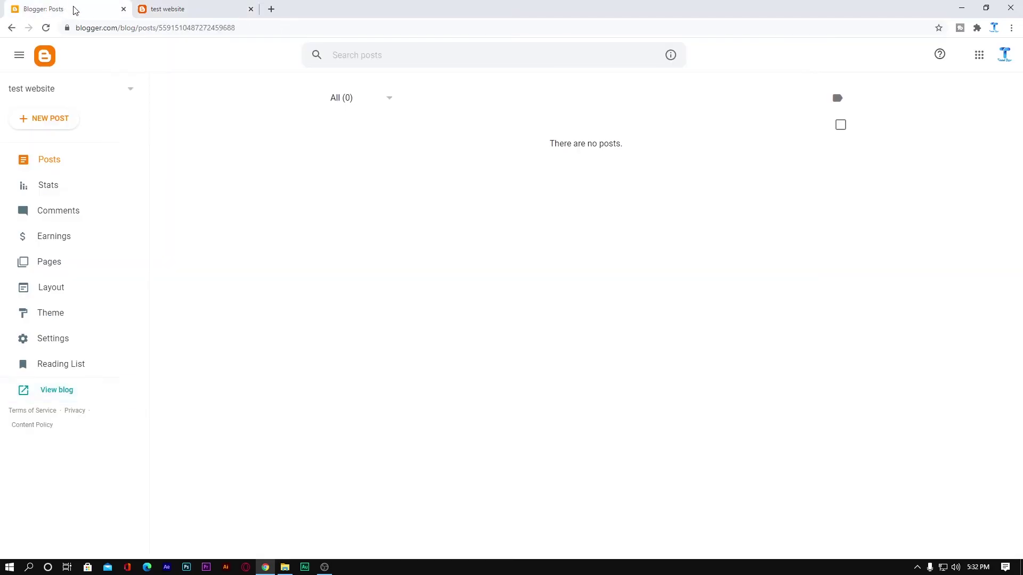
left_click(192, 7)
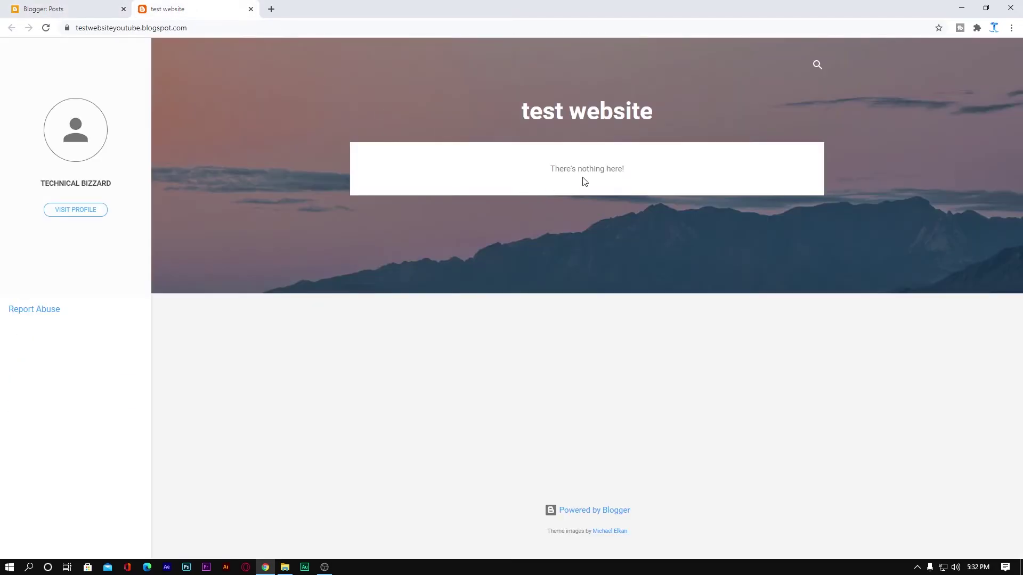